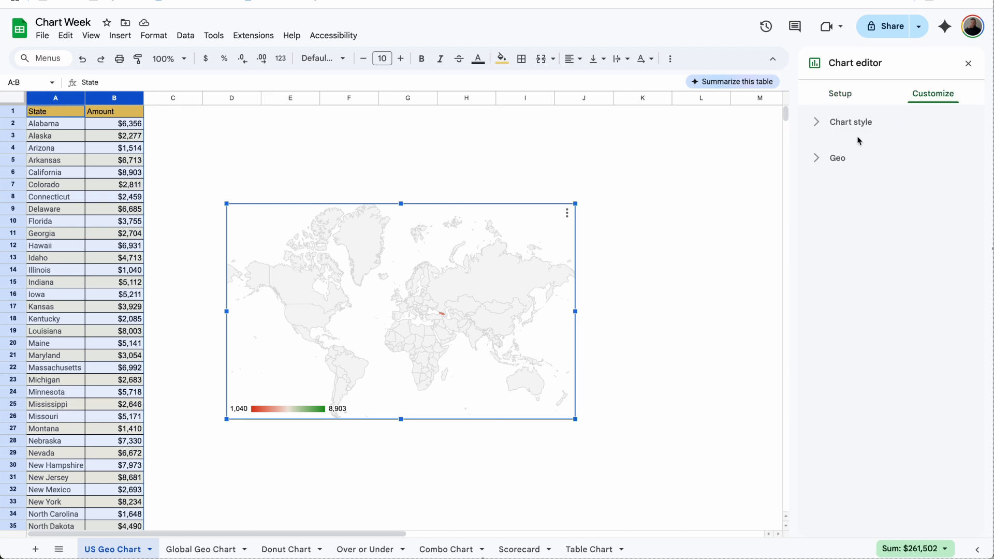
Set the geo chart's region to United States and change its maximum value color to blue
{"action": "left_click", "coordinate": [831, 157]}
{"action": "left_click", "coordinate": [841, 204]}
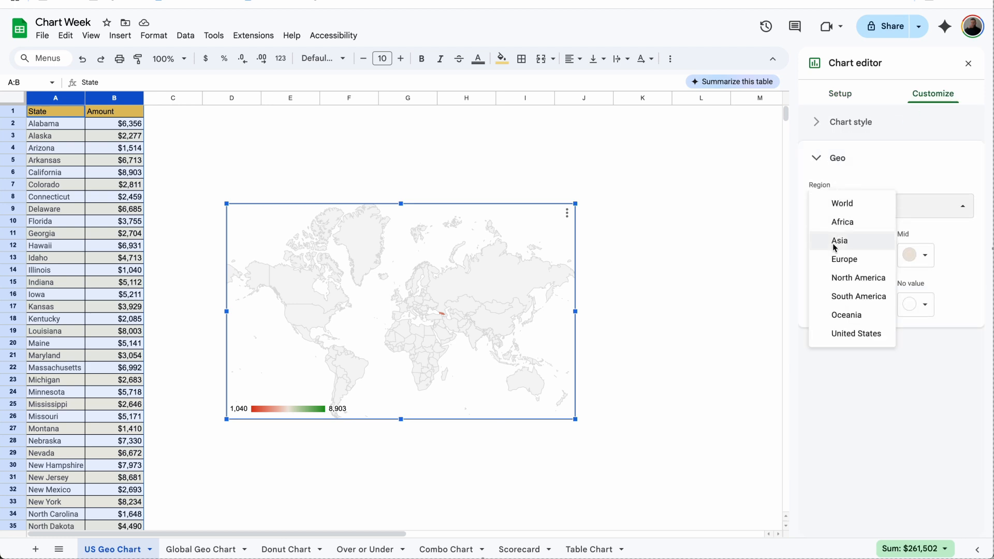
{"action": "left_click", "coordinate": [841, 336]}
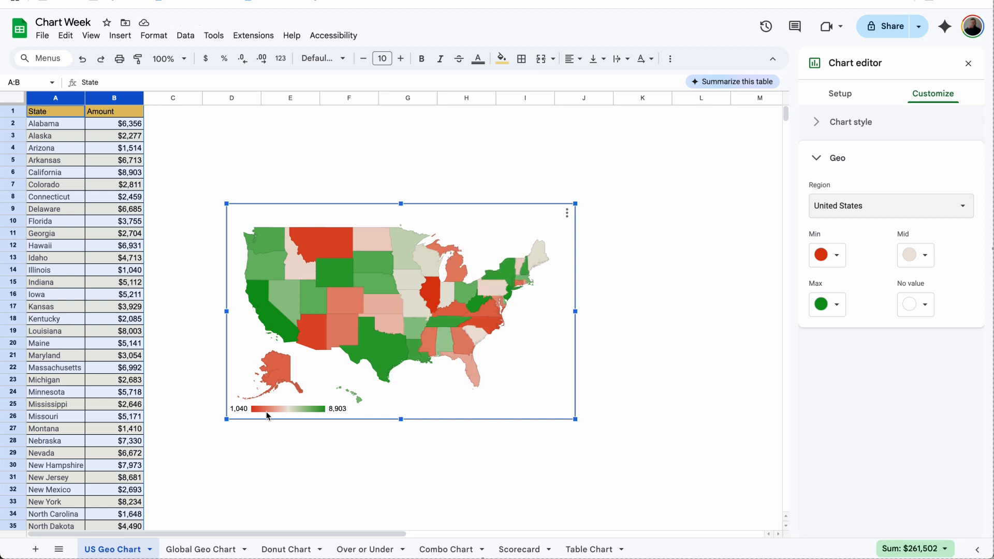
{"action": "left_click", "coordinate": [834, 306]}
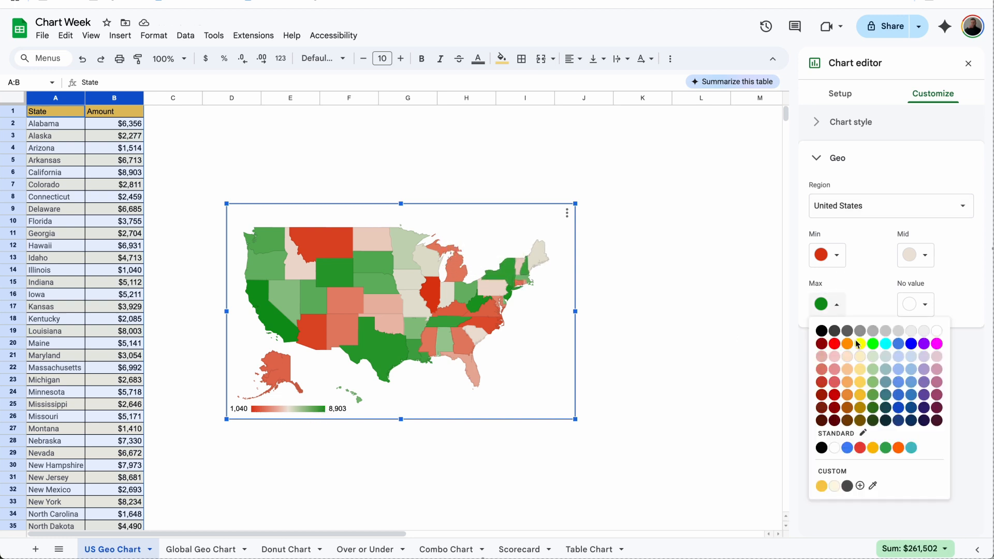
{"action": "left_click", "coordinate": [899, 395]}
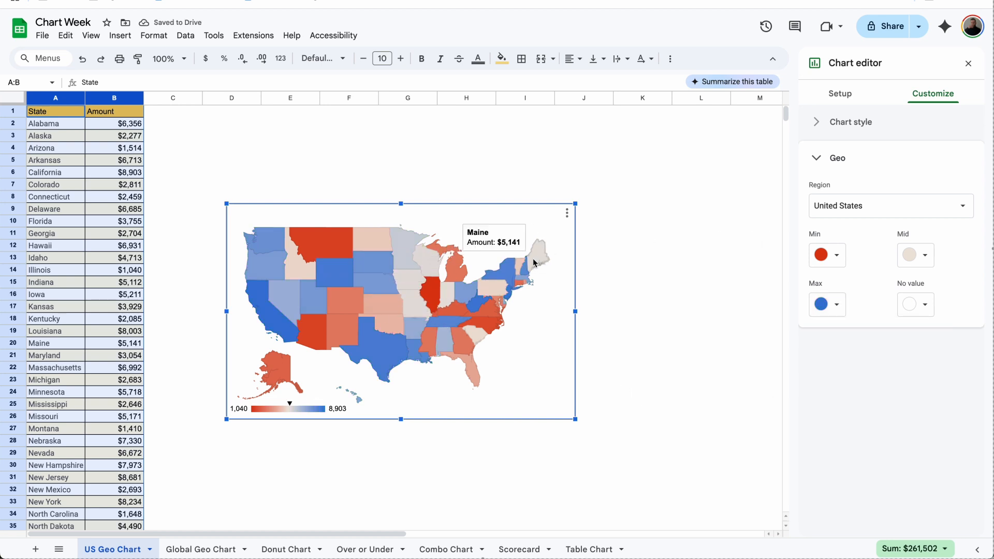
Change the US geo chart's background color to light blue
{"action": "left_click", "coordinate": [863, 124]}
{"action": "left_click", "coordinate": [835, 170]}
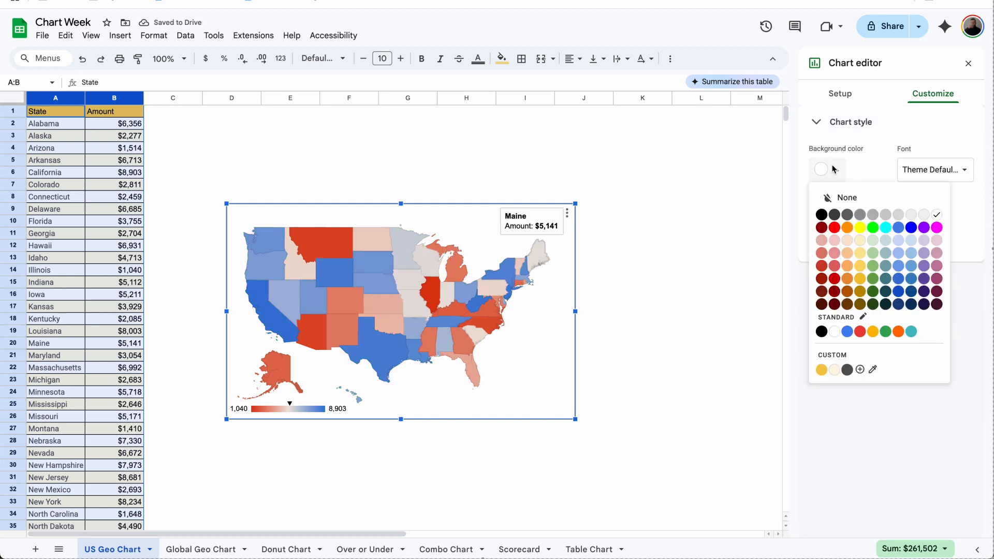
{"action": "left_click", "coordinate": [900, 240]}
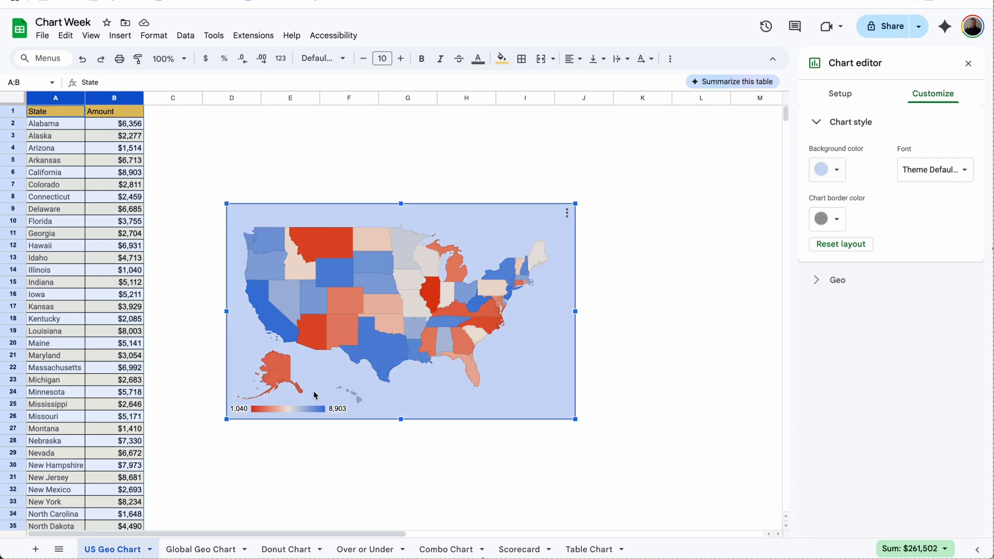
Open the Global Geo Chart sheet and review its world map's region options and country values
{"action": "left_click", "coordinate": [176, 549]}
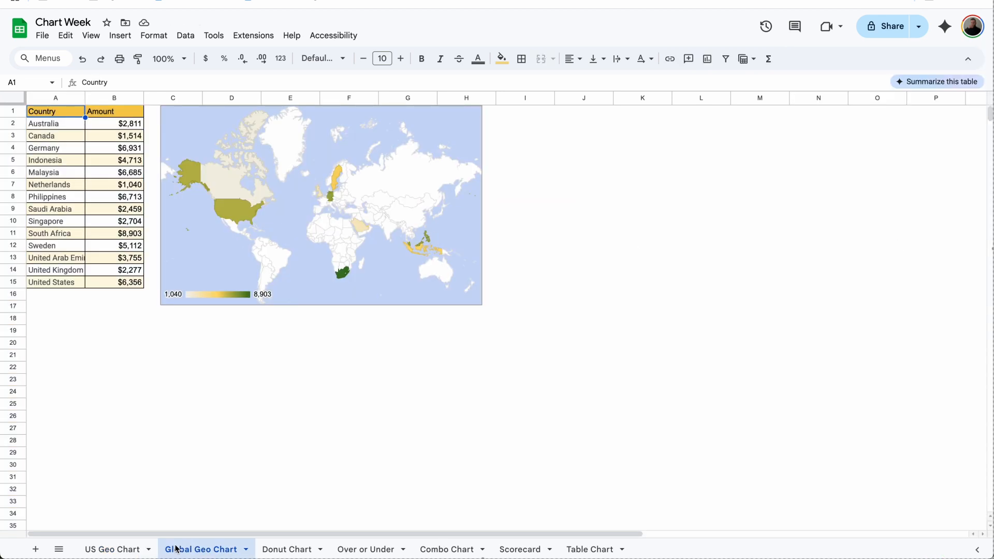
{"action": "left_click", "coordinate": [118, 137]}
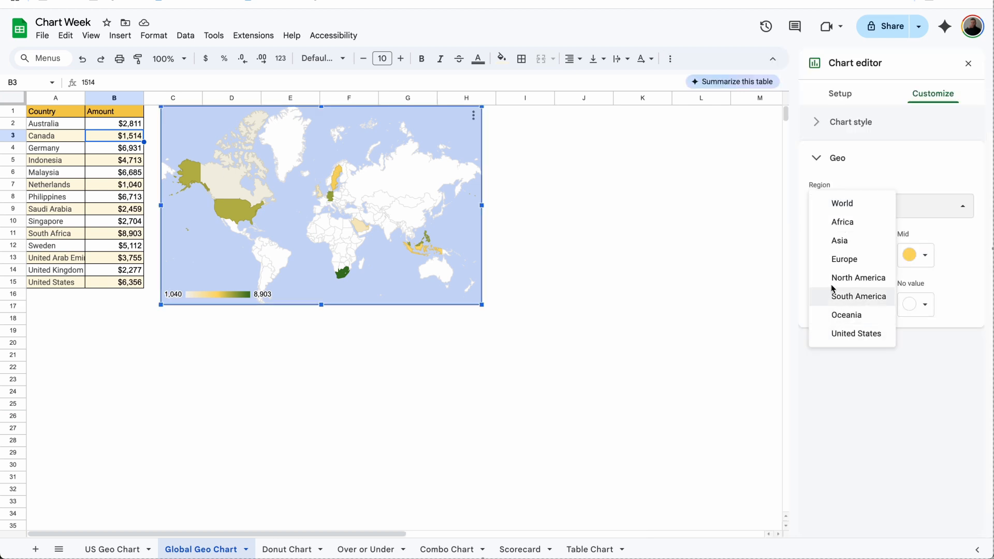
{"action": "left_click", "coordinate": [860, 211]}
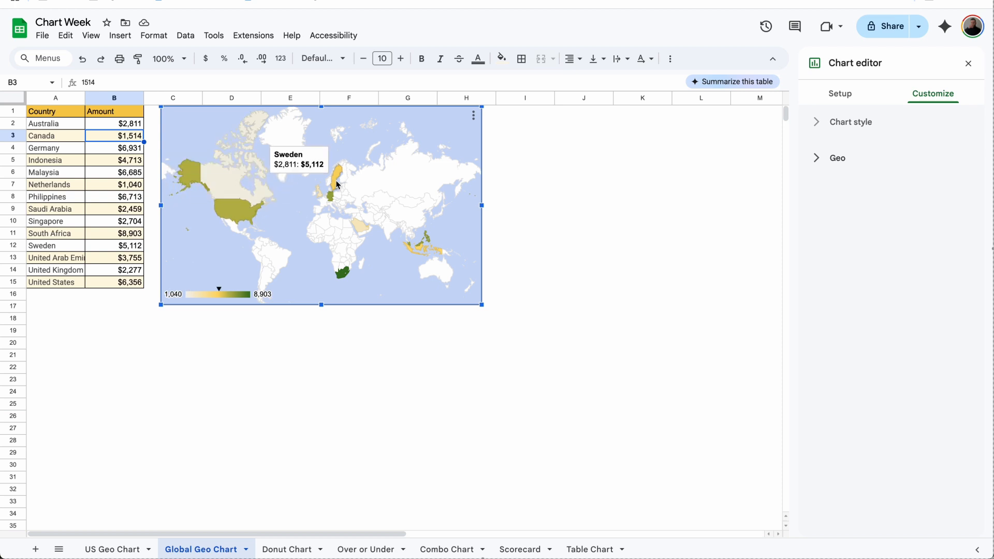
{"action": "mouse_move", "coordinate": [427, 251]}
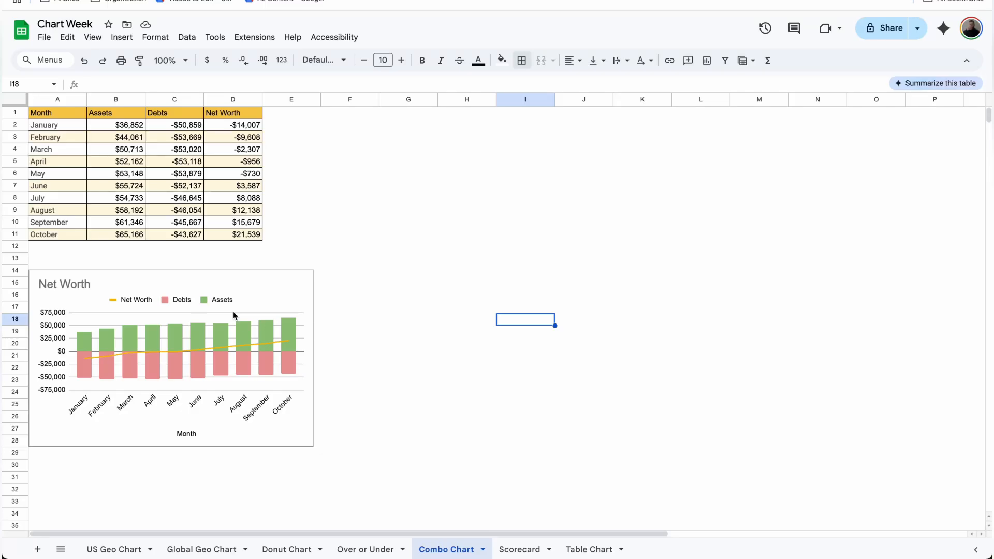
Delete the existing Net Worth chart from the Combo Chart sheet
{"action": "left_click", "coordinate": [292, 299]}
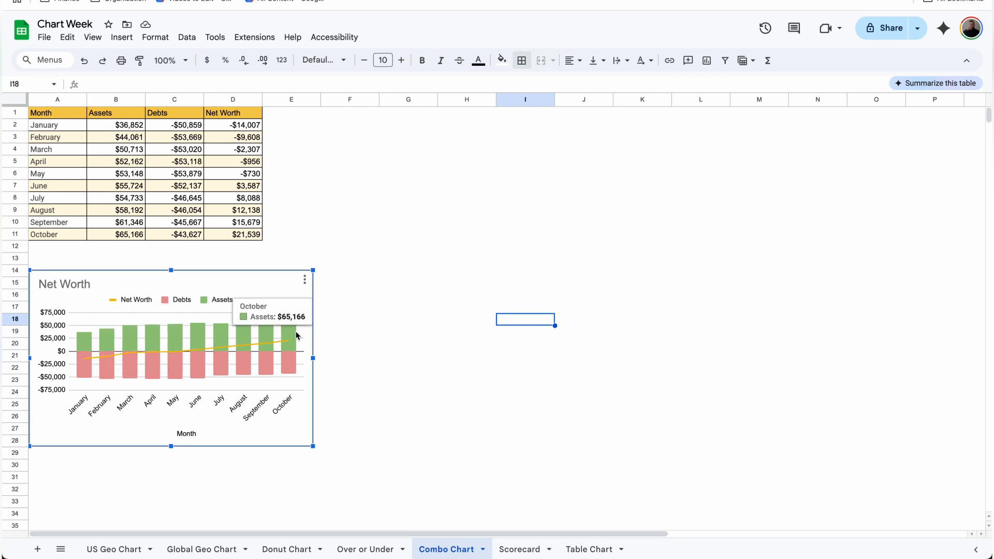
{"action": "key", "text": "Delete"}
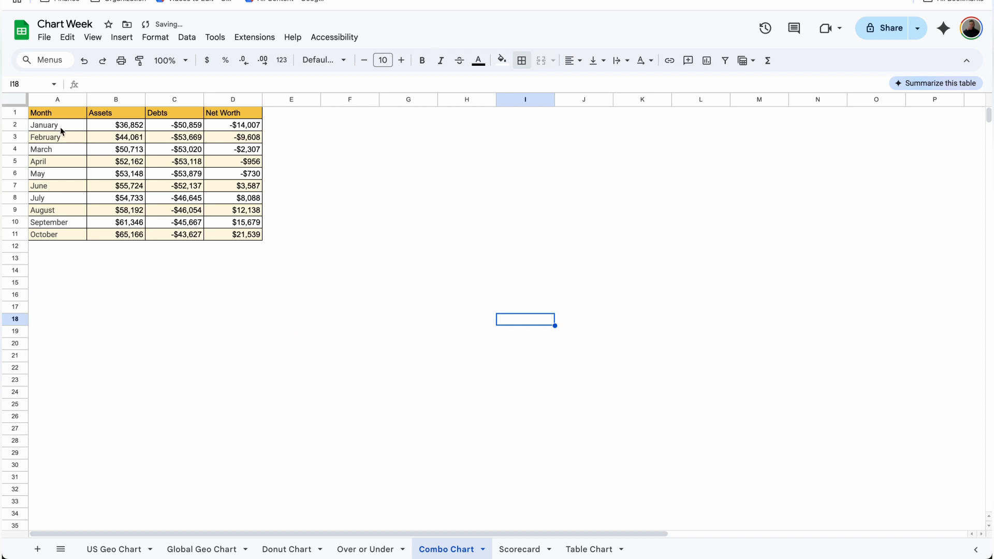
Insert a combo chart from the Month, Assets, Debts and Net Worth data in A1:D11
{"action": "left_click_drag", "start_coordinate": [63, 114], "coordinate": [231, 234]}
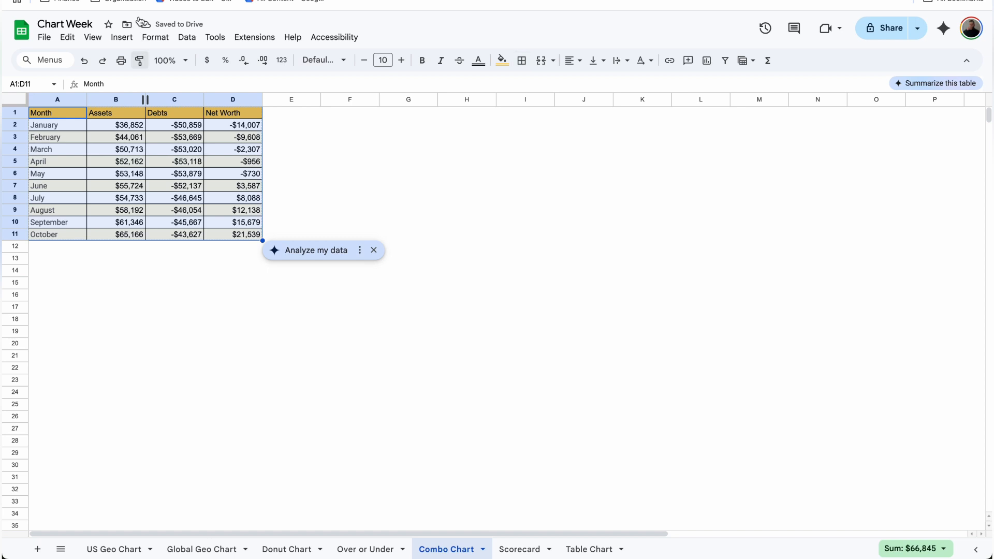
{"action": "left_click", "coordinate": [121, 38]}
{"action": "left_click", "coordinate": [156, 170]}
{"action": "left_click", "coordinate": [891, 150]}
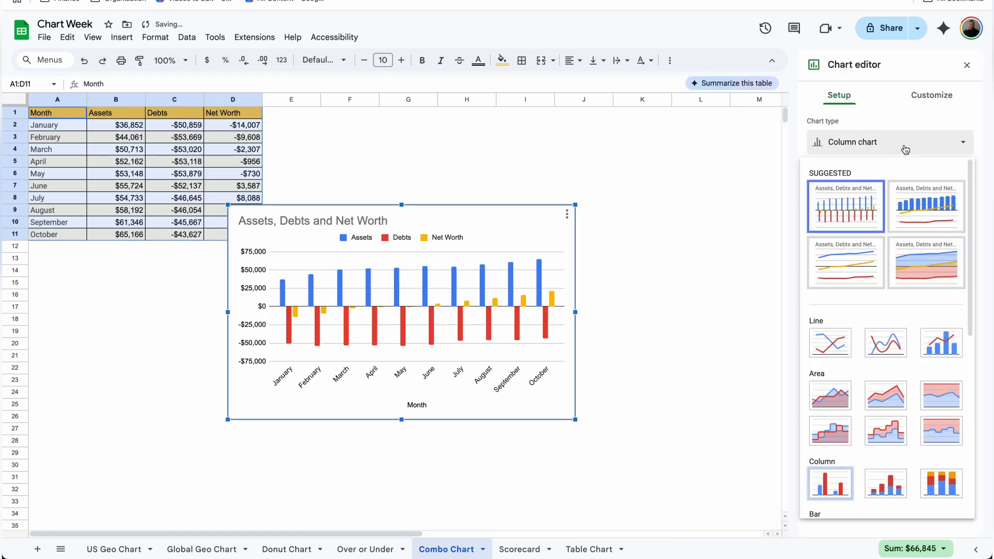
{"action": "left_click", "coordinate": [941, 352]}
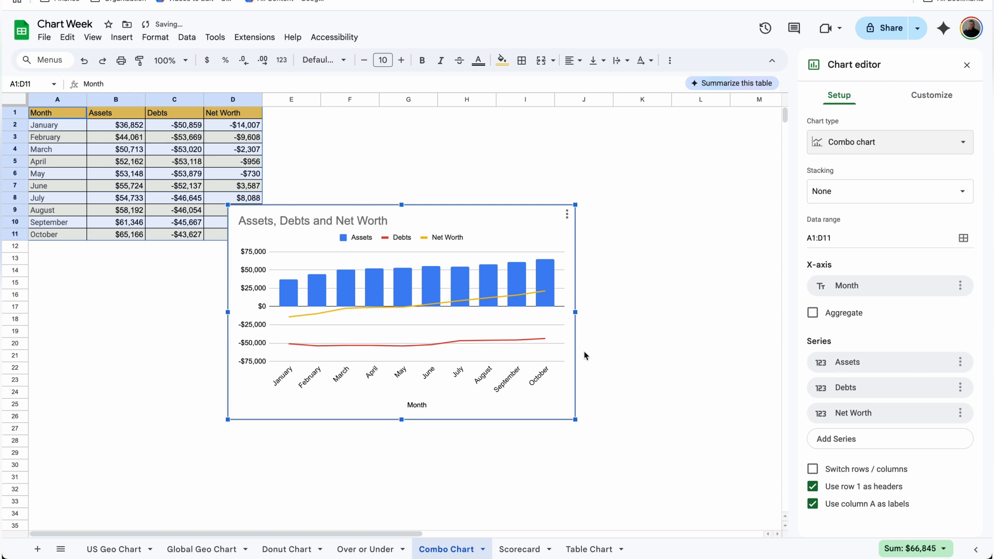
Set the fill color of the combo chart's Assets series to light green
{"action": "left_click", "coordinate": [934, 95]}
{"action": "left_click", "coordinate": [854, 195]}
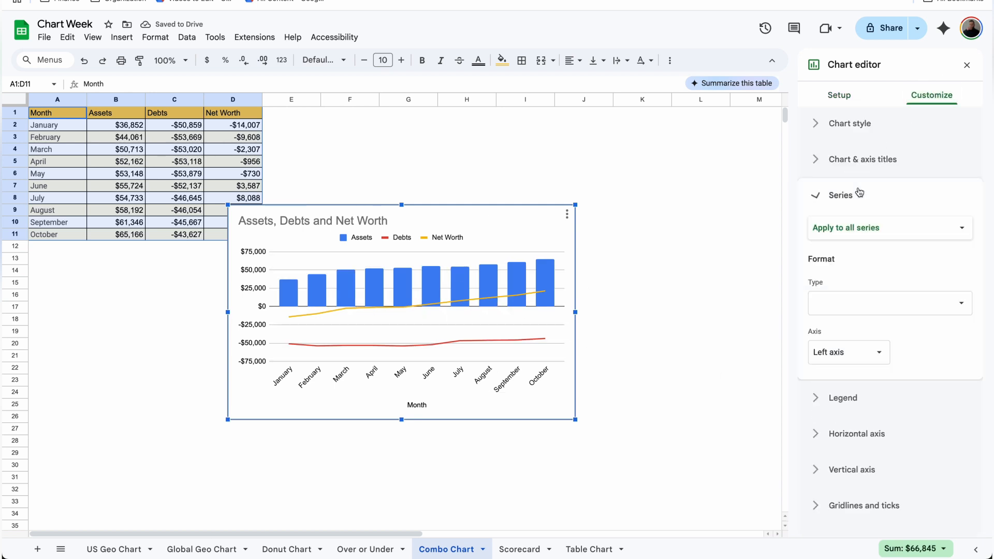
{"action": "left_click", "coordinate": [846, 239]}
{"action": "left_click", "coordinate": [854, 254]}
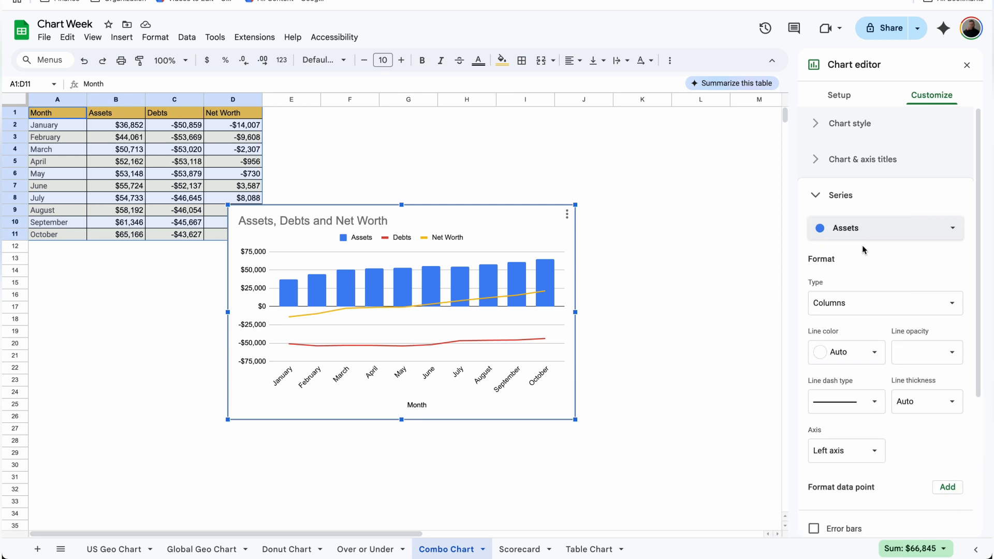
{"action": "left_click", "coordinate": [859, 362]}
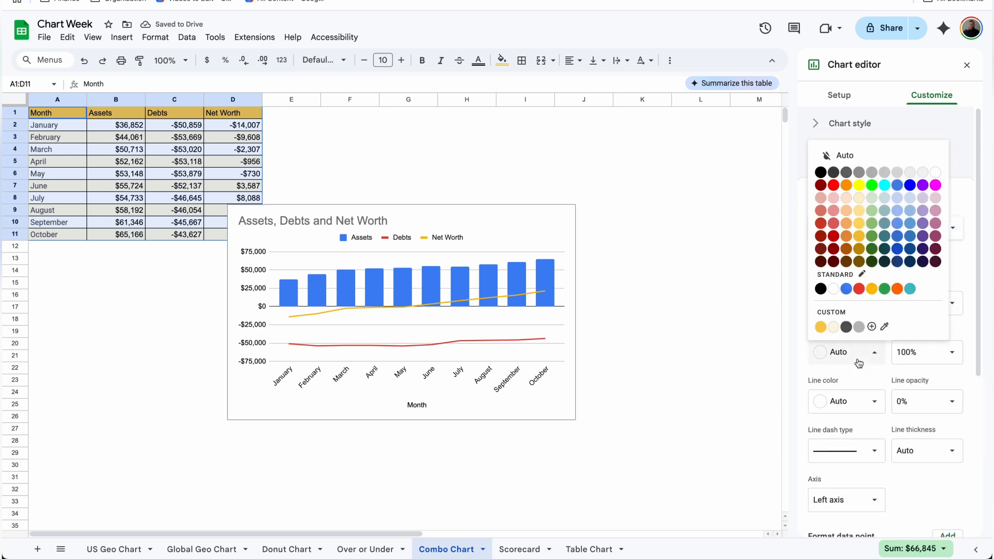
{"action": "left_click", "coordinate": [874, 225]}
Change the combo chart's Debts series to columns with a light red fill
{"action": "left_click", "coordinate": [859, 230]}
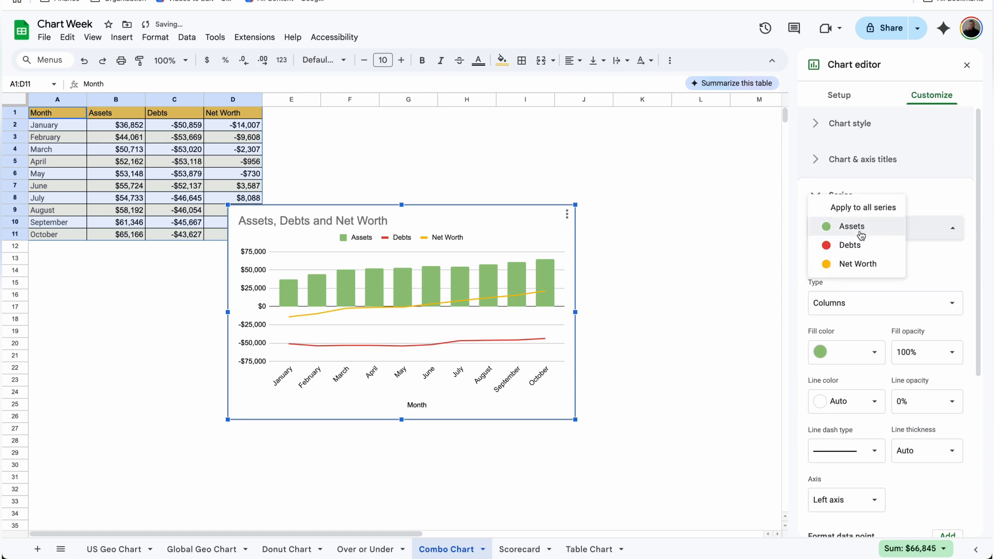
{"action": "left_click", "coordinate": [854, 245]}
{"action": "left_click", "coordinate": [852, 303]}
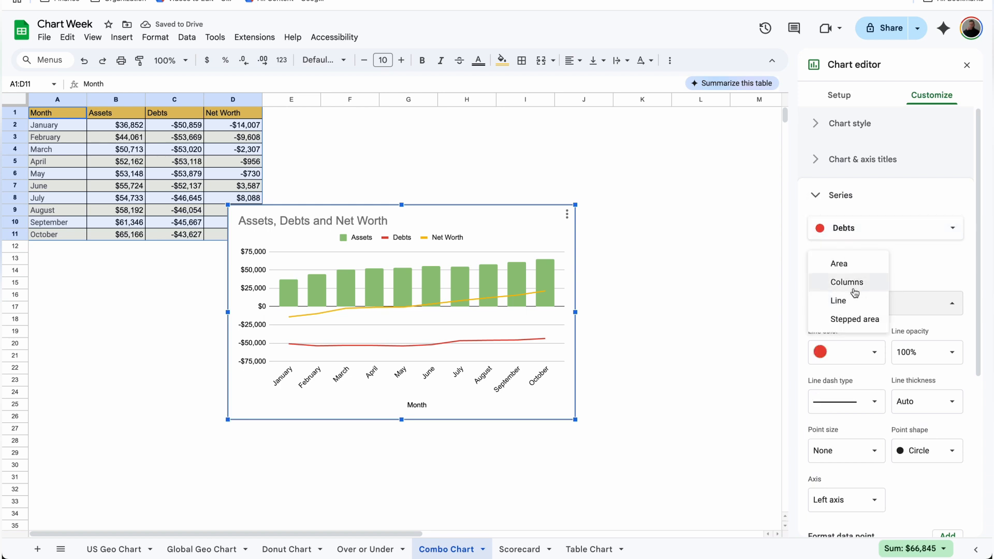
{"action": "left_click", "coordinate": [856, 289]}
{"action": "left_click", "coordinate": [853, 353]}
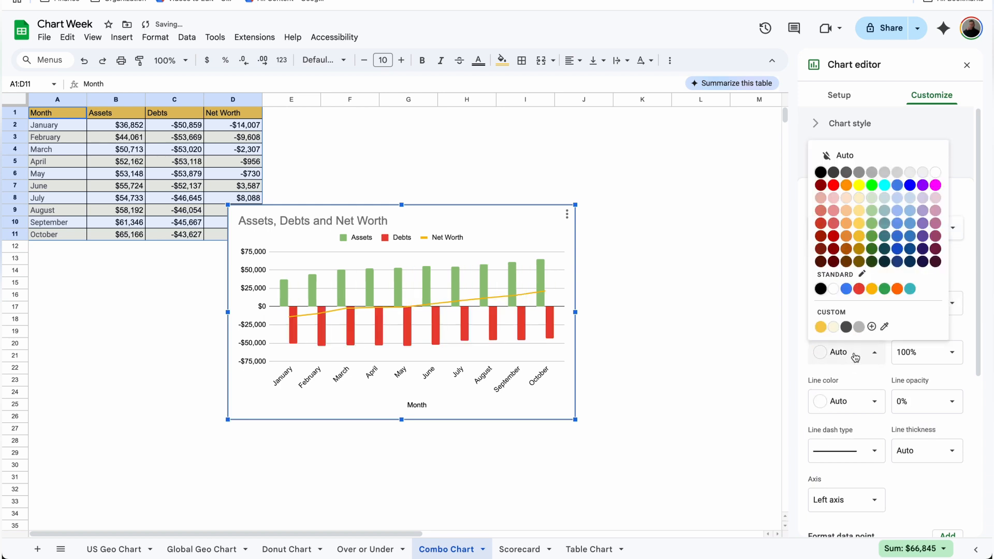
{"action": "left_click", "coordinate": [834, 199]}
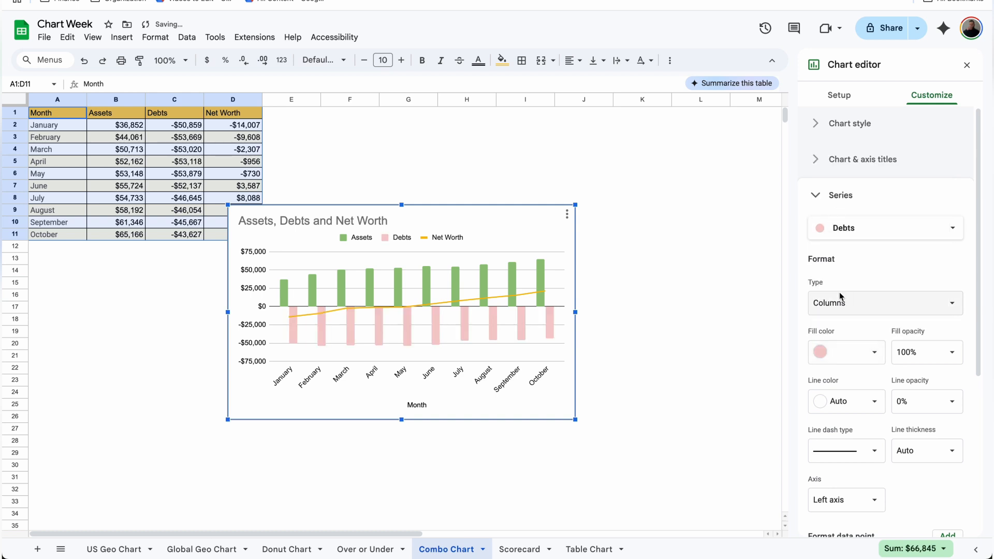
{"action": "left_click", "coordinate": [865, 231]}
{"action": "left_click", "coordinate": [869, 245]}
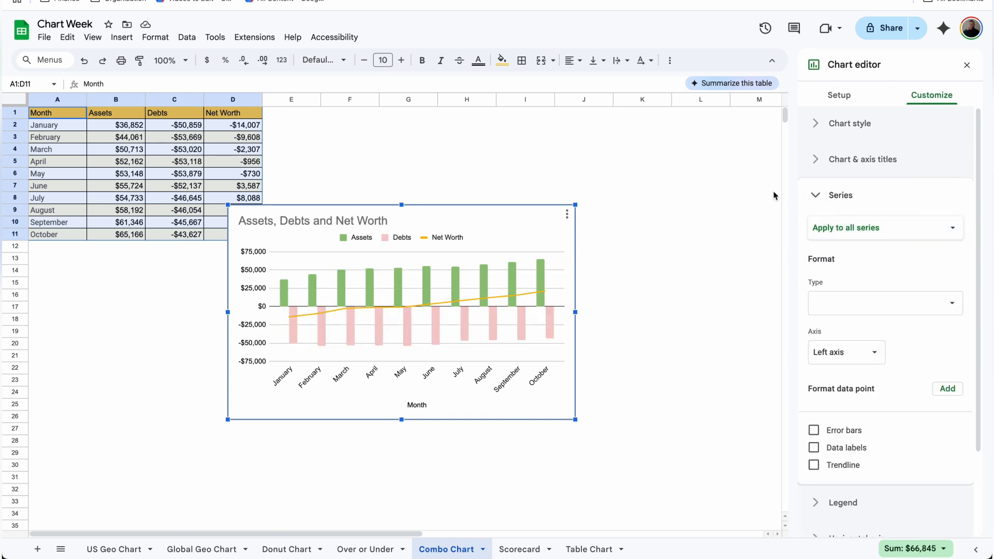
Set the combo chart's stacking to Standard
{"action": "left_click", "coordinate": [848, 97]}
{"action": "left_click", "coordinate": [841, 191]}
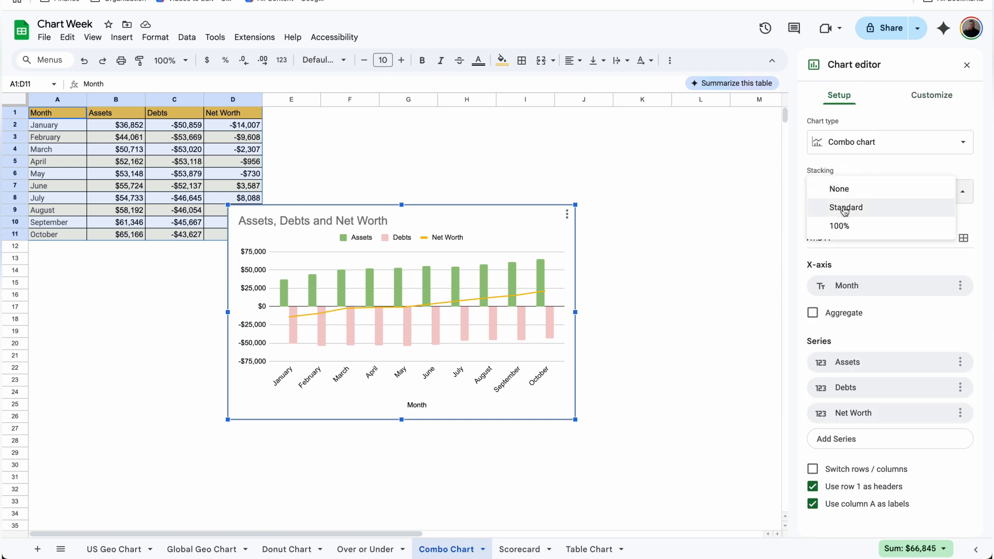
{"action": "left_click", "coordinate": [845, 209]}
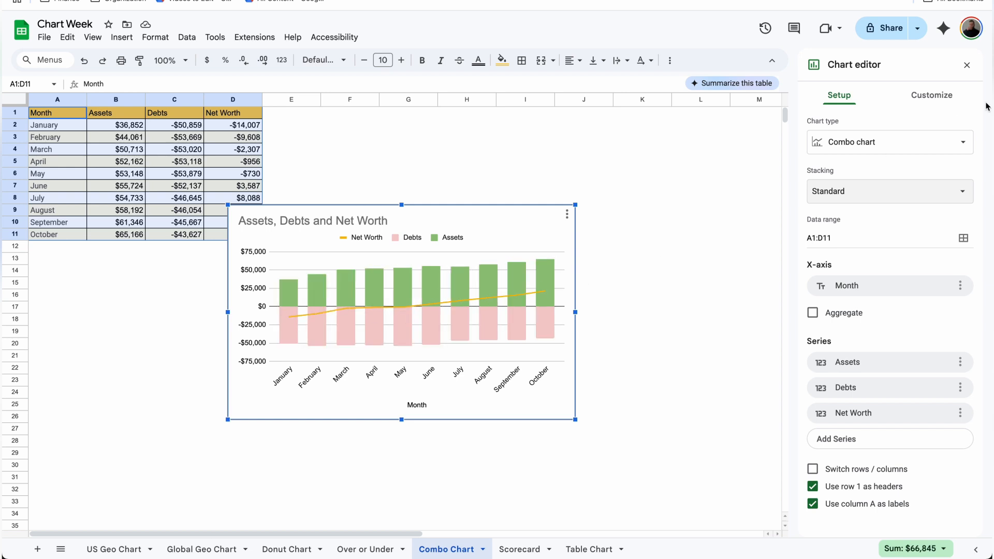
Replace the combo chart's title with "Net Worth"
{"action": "left_click", "coordinate": [933, 95]}
{"action": "left_click", "coordinate": [868, 160]}
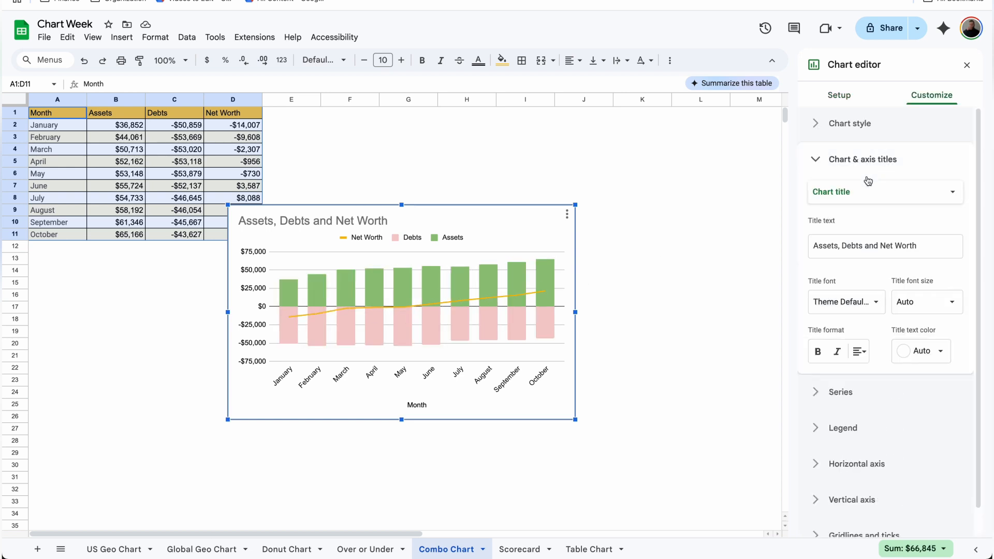
{"action": "left_click", "coordinate": [903, 244]}
{"action": "key", "text": "ctrl+a"}
{"action": "type", "text": "Net W"}
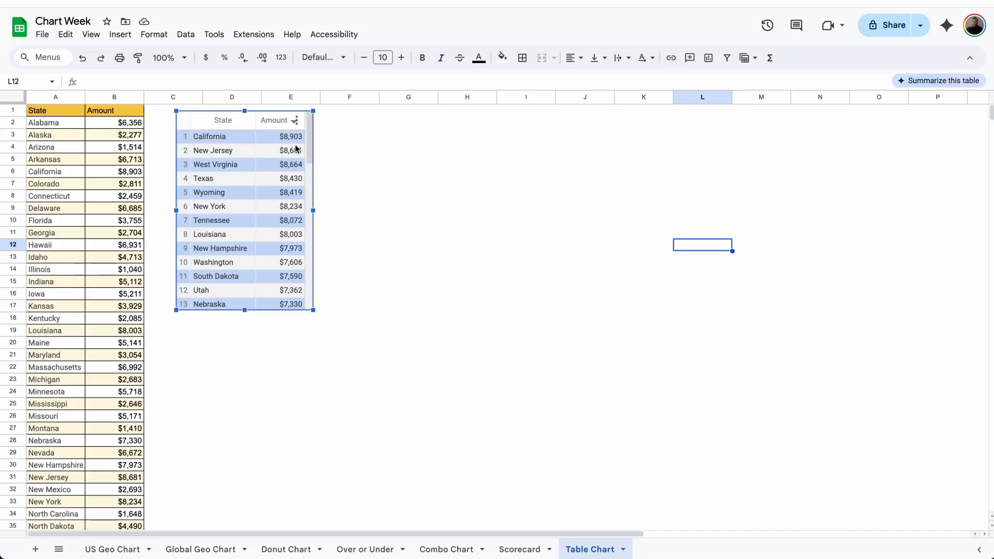
Look through the states in the existing table chart on the Table Chart sheet and delete that chart
{"action": "left_click_drag", "start_coordinate": [309, 147], "coordinate": [307, 294]}
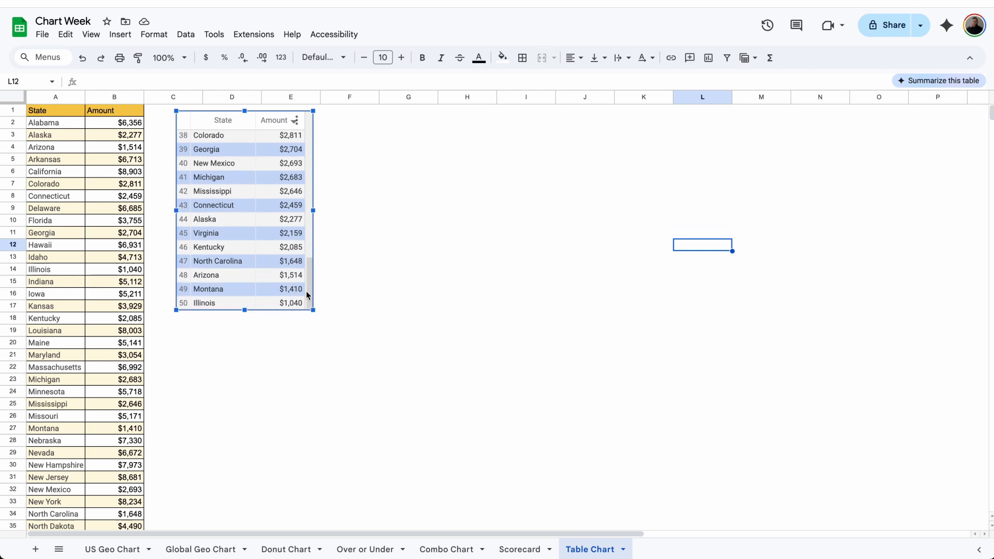
{"action": "left_click_drag", "start_coordinate": [306, 291], "coordinate": [286, 162]}
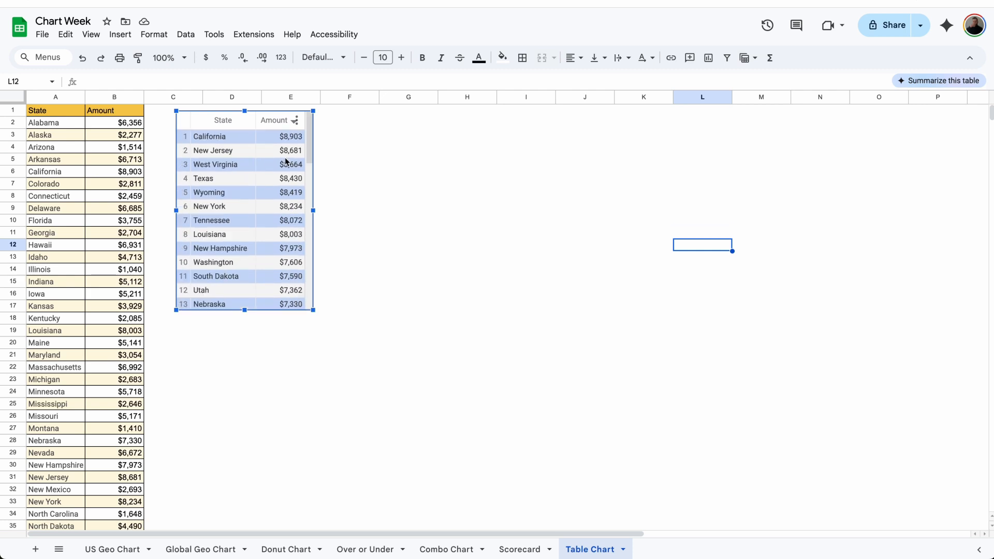
{"action": "key", "text": "Delete"}
Insert a chart from the State and Amount columns A:B and set its type to Table chart
{"action": "left_click_drag", "start_coordinate": [57, 97], "coordinate": [115, 97]}
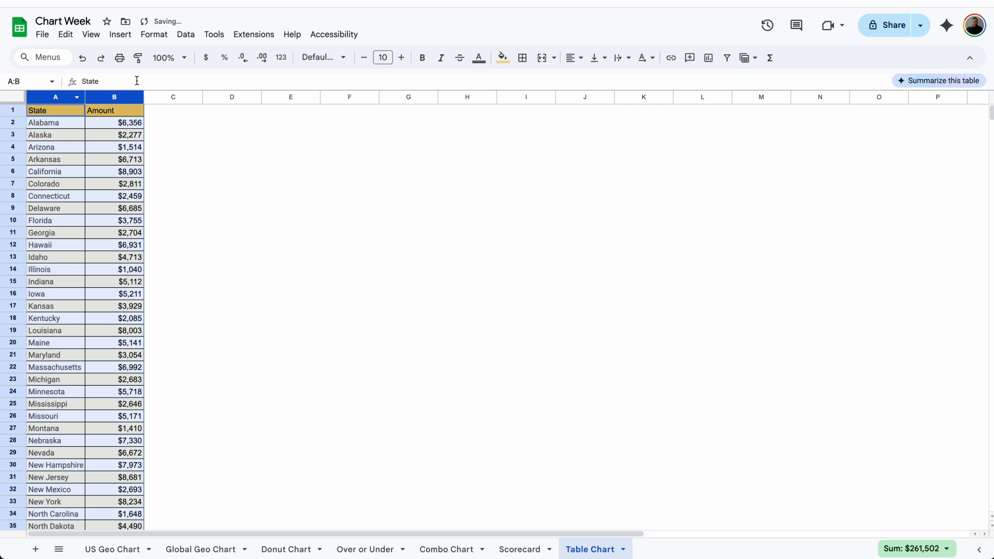
{"action": "left_click", "coordinate": [120, 34]}
{"action": "left_click", "coordinate": [160, 171]}
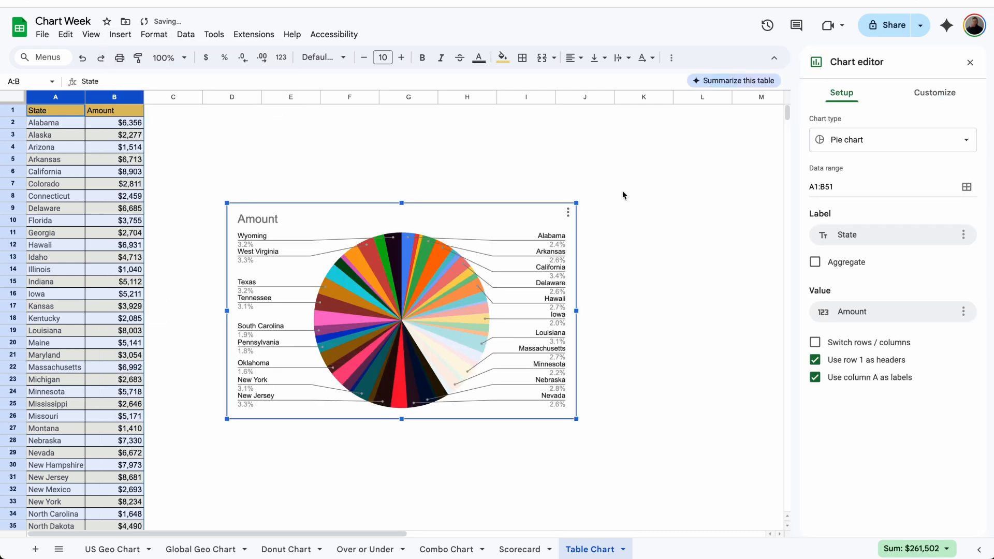
{"action": "left_click", "coordinate": [870, 135]}
{"action": "scroll", "coordinate": [889, 352], "scroll_direction": "down", "scroll_amount": 10}
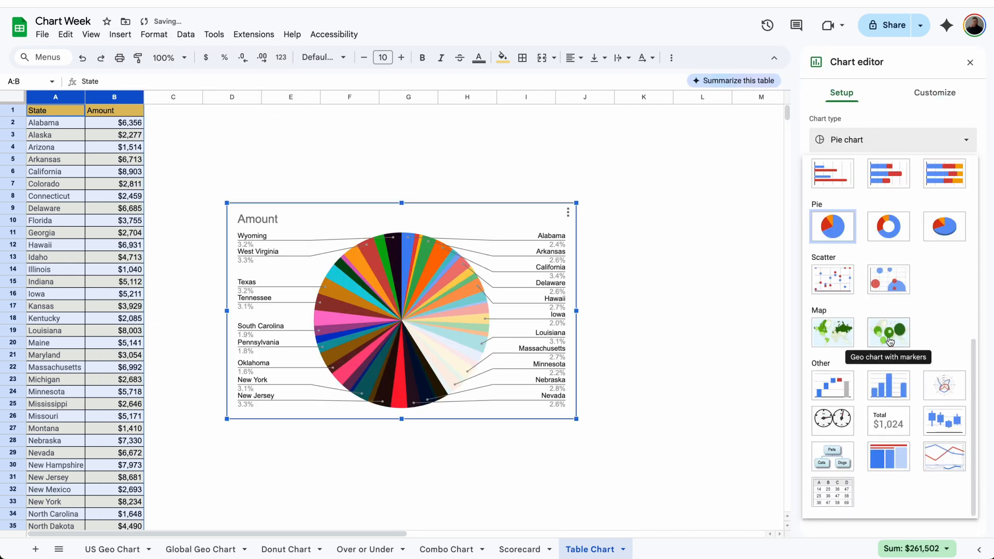
{"action": "left_click", "coordinate": [840, 500]}
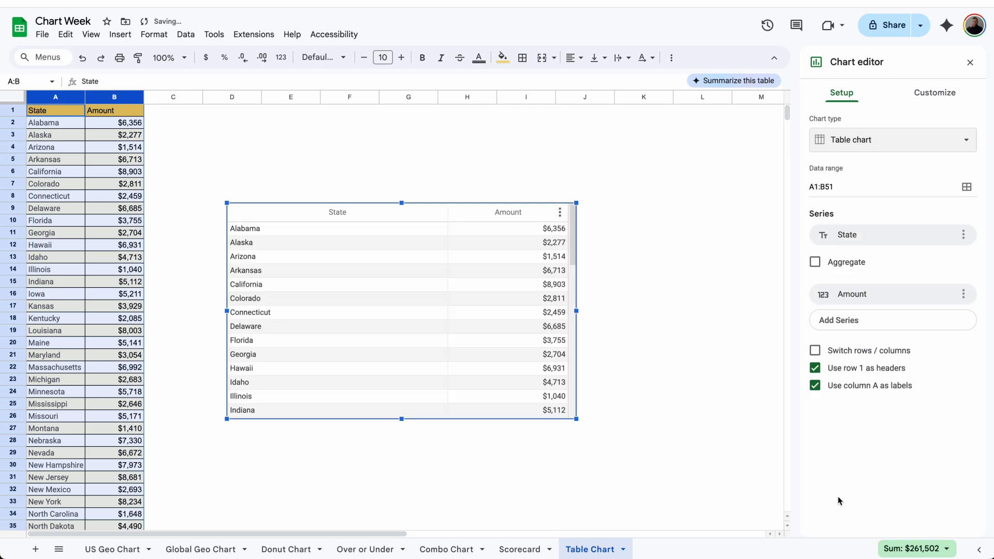
Narrow the new table chart and place it beside the State and Amount data
{"action": "left_click_drag", "start_coordinate": [577, 310], "coordinate": [350, 313]}
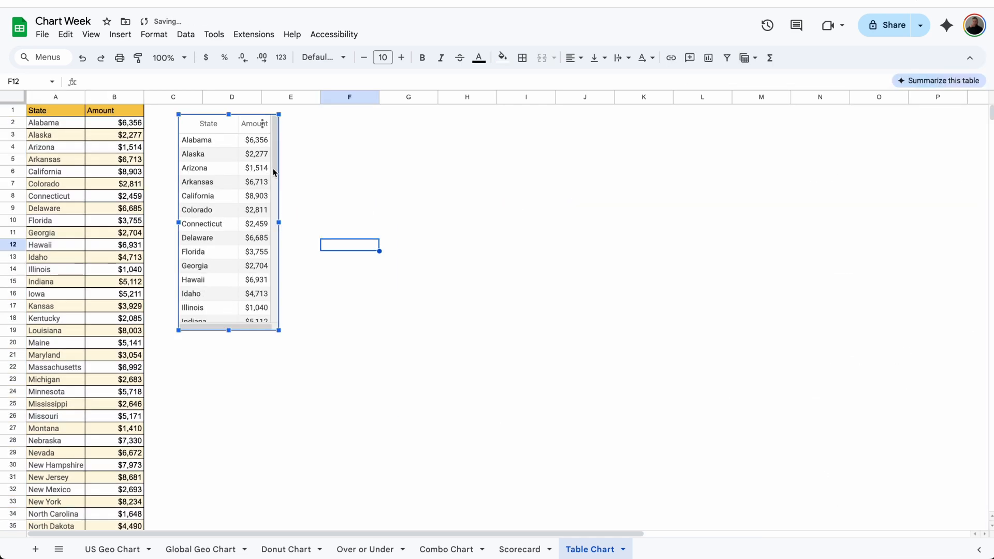
{"action": "left_click_drag", "start_coordinate": [277, 160], "coordinate": [274, 135]}
Show row numbers in the State and Amount table chart and widen it so both columns fit
{"action": "left_click", "coordinate": [262, 125]}
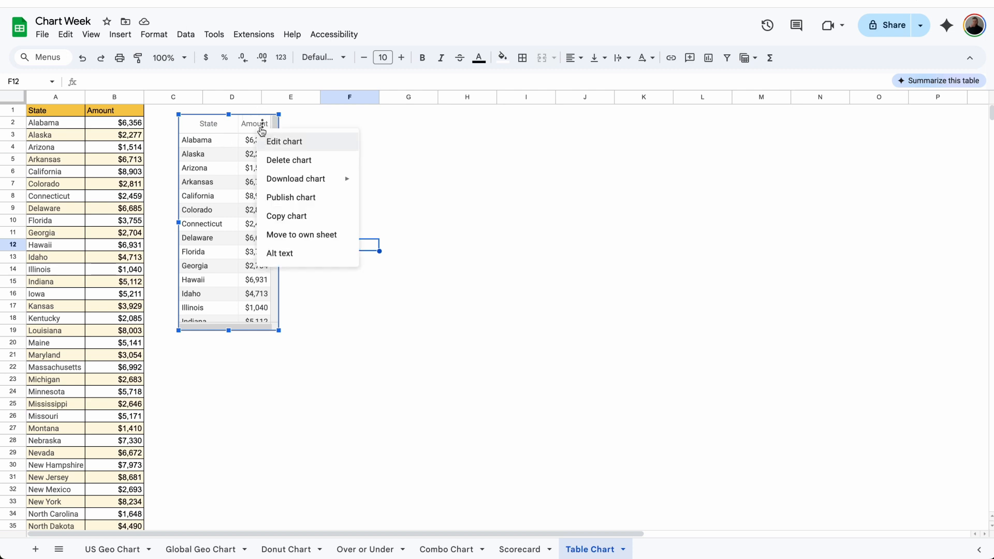
{"action": "left_click", "coordinate": [268, 141]}
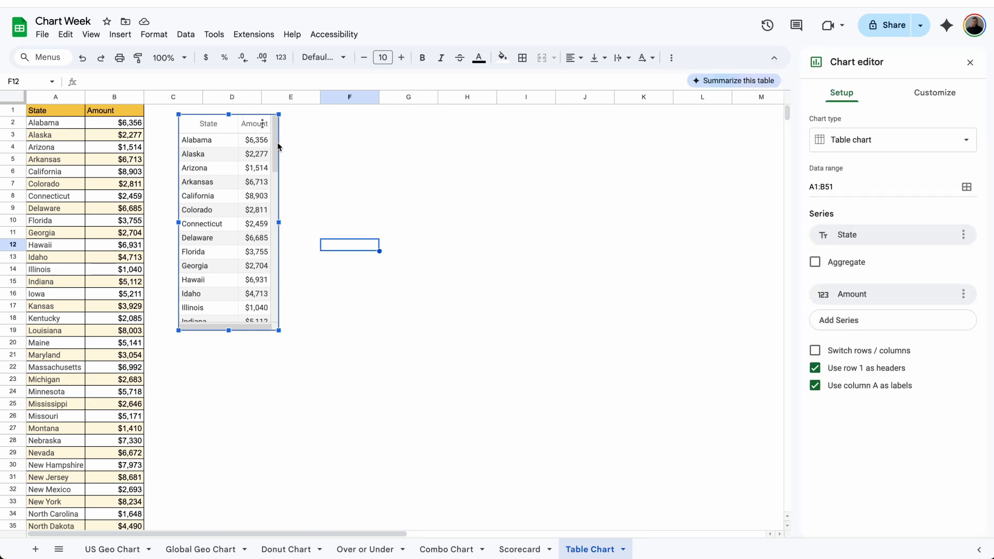
{"action": "left_click", "coordinate": [937, 92]}
{"action": "left_click", "coordinate": [834, 122]}
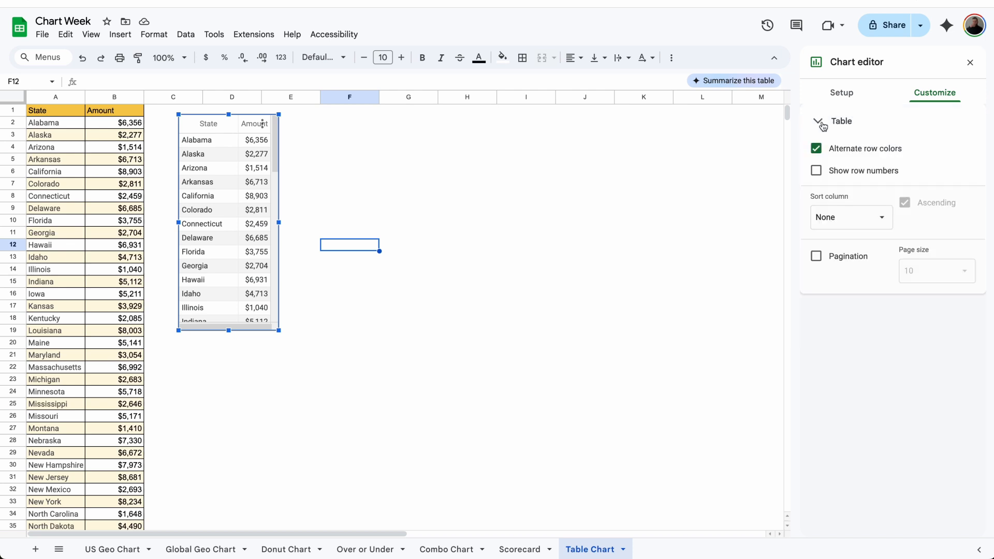
{"action": "left_click", "coordinate": [838, 173]}
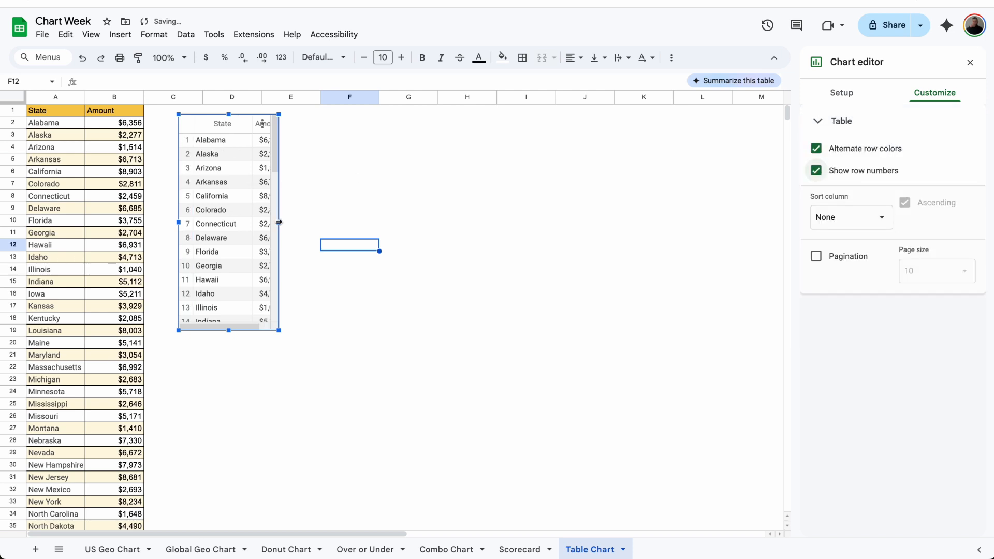
{"action": "left_click_drag", "start_coordinate": [279, 222], "coordinate": [308, 222]}
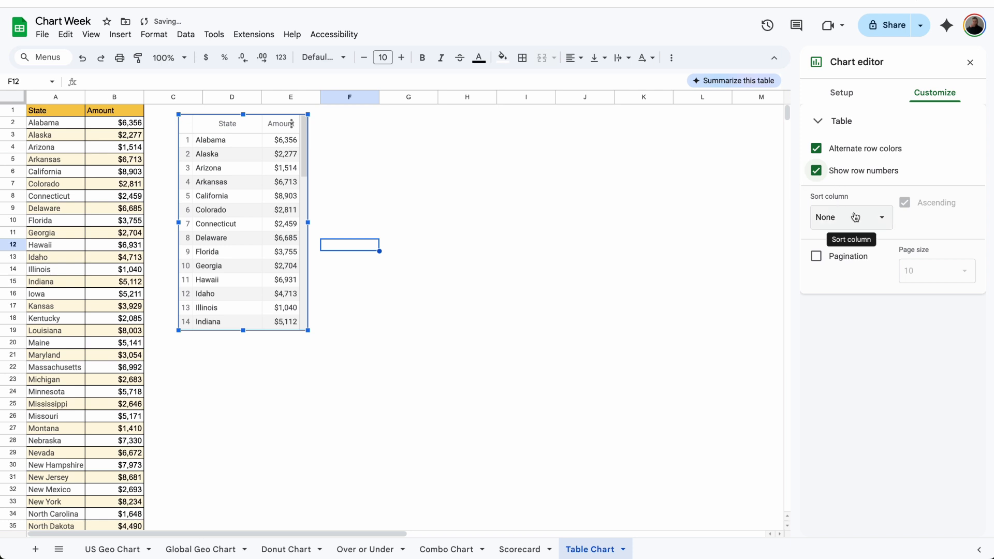
Sort the table chart by the Amount column in descending order
{"action": "left_click", "coordinate": [882, 217]}
{"action": "left_click", "coordinate": [849, 254]}
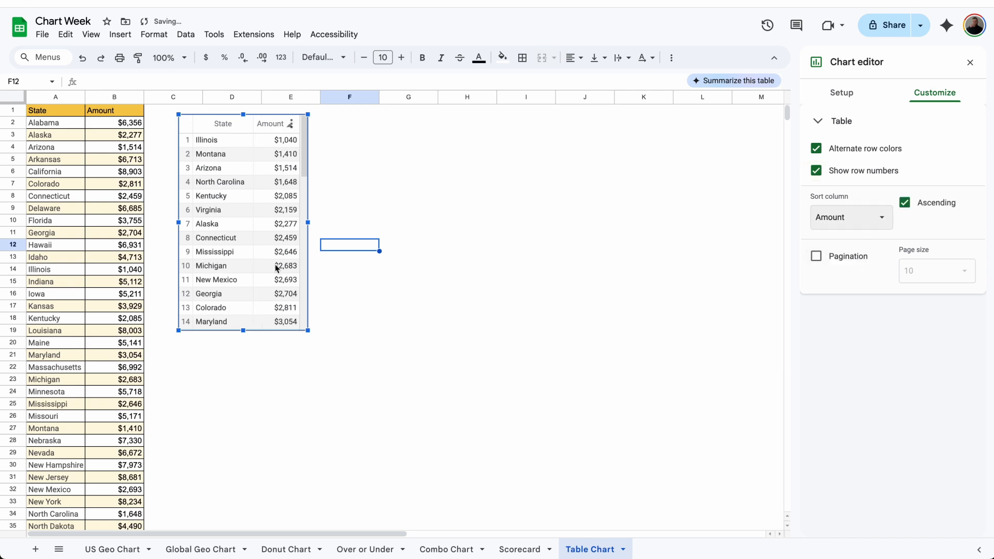
{"action": "left_click", "coordinate": [905, 204]}
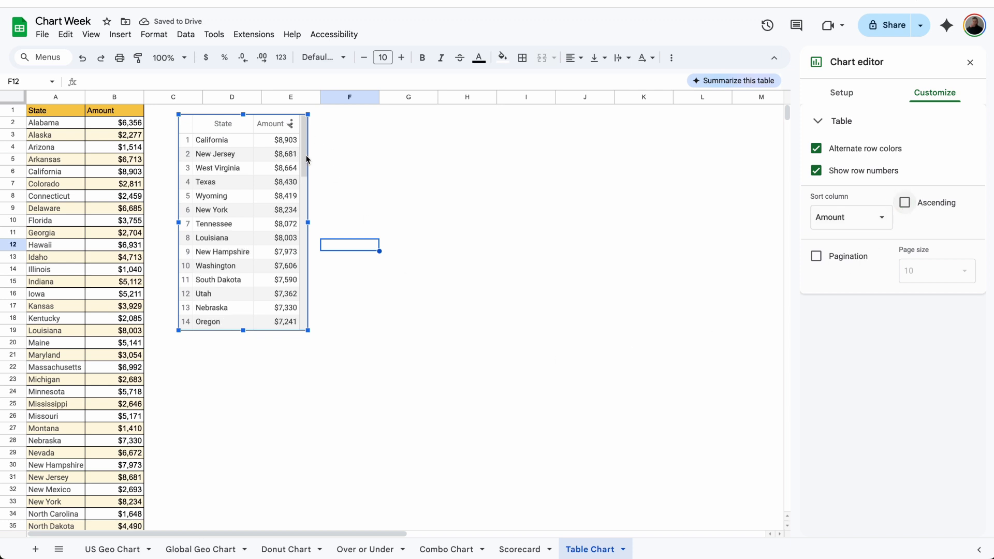
{"action": "left_click_drag", "start_coordinate": [305, 156], "coordinate": [308, 120]}
Enable pagination with a page size of 10 on the table chart and browse through its pages
{"action": "left_click", "coordinate": [816, 256]}
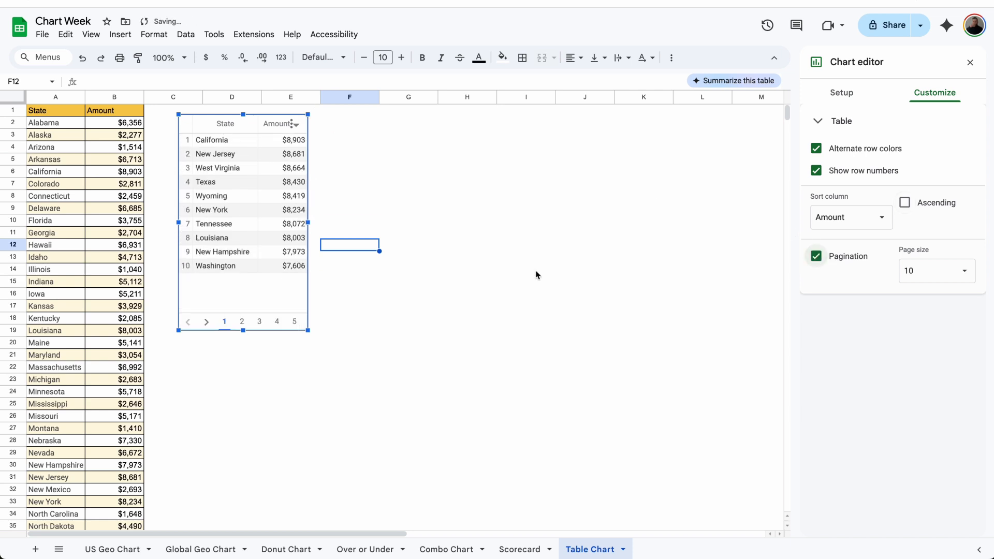
{"action": "left_click", "coordinate": [242, 322]}
{"action": "left_click", "coordinate": [259, 322]}
{"action": "left_click", "coordinate": [274, 323]}
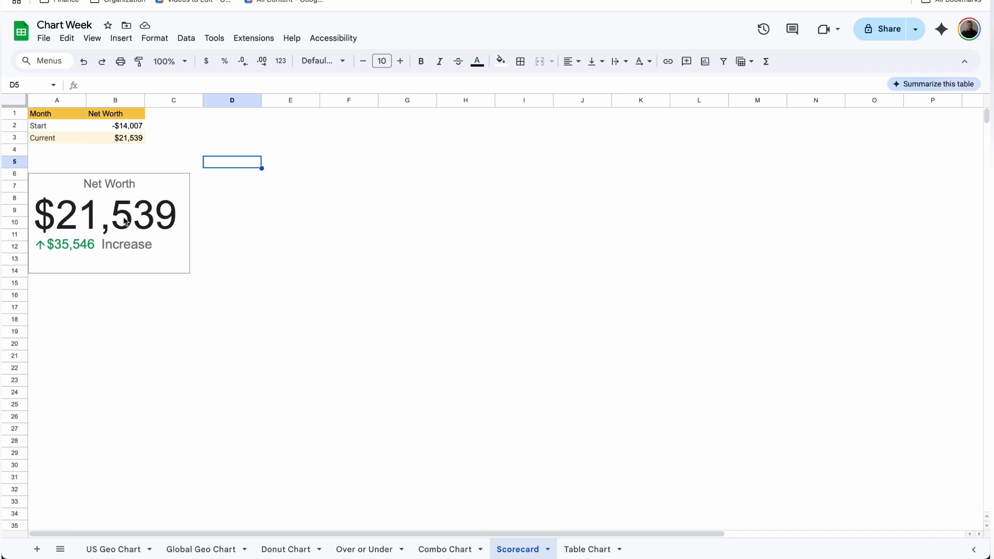
Replace the existing chart on the Scorecard sheet with a new Scorecard chart based on the data in A1:B3
{"action": "left_click", "coordinate": [118, 247]}
{"action": "key", "text": "Delete"}
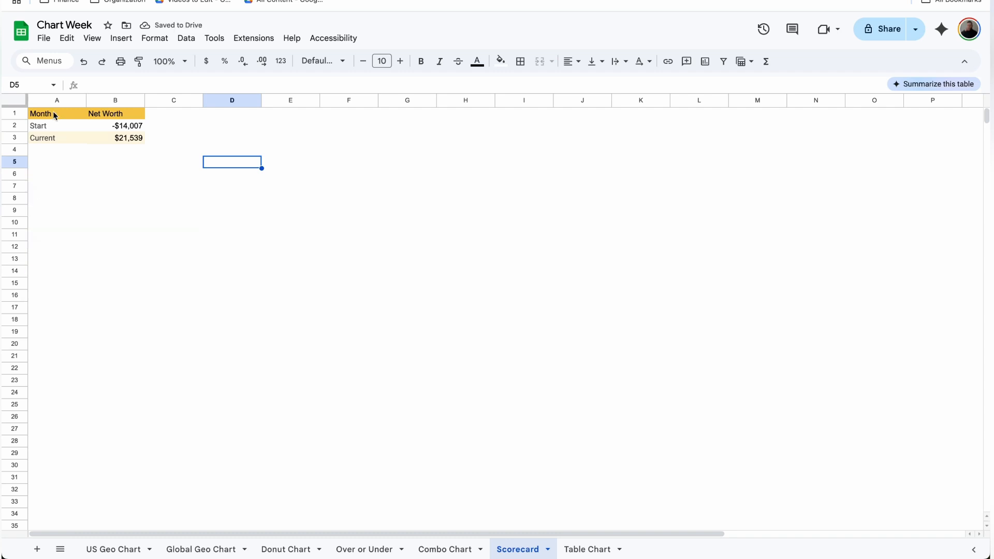
{"action": "left_click_drag", "start_coordinate": [52, 114], "coordinate": [123, 141]}
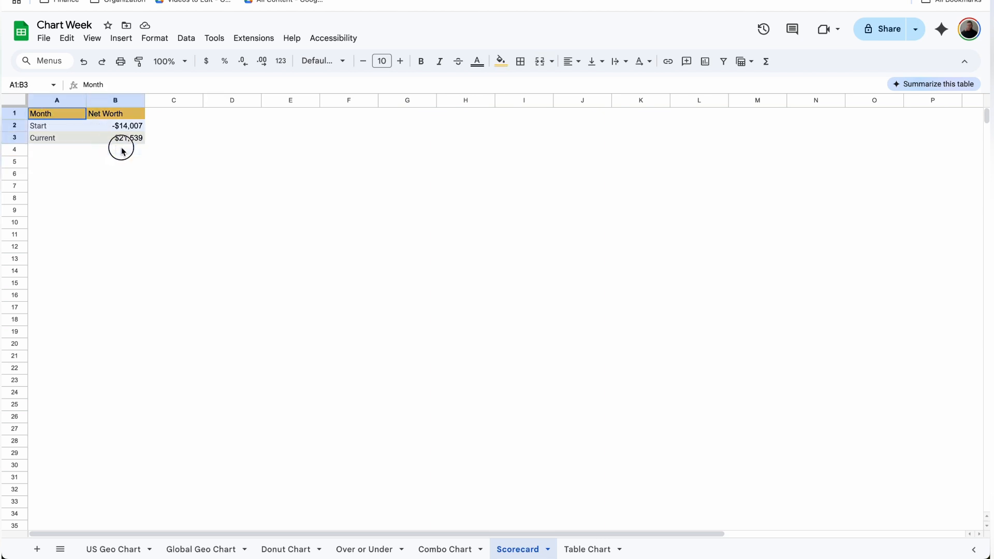
{"action": "left_click", "coordinate": [122, 39]}
{"action": "left_click", "coordinate": [152, 175]}
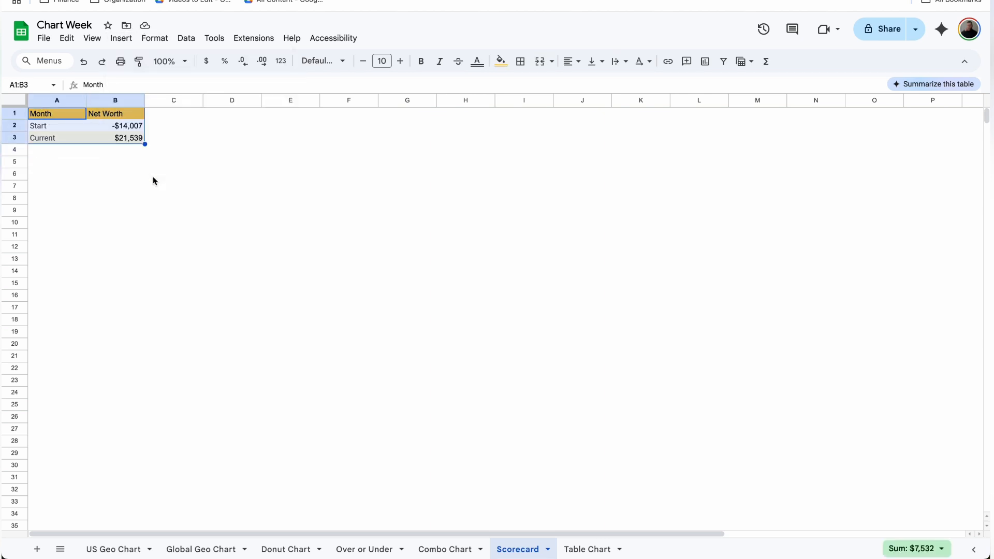
{"action": "left_click", "coordinate": [837, 145]}
{"action": "scroll", "coordinate": [853, 340], "scroll_direction": "down", "scroll_amount": 7}
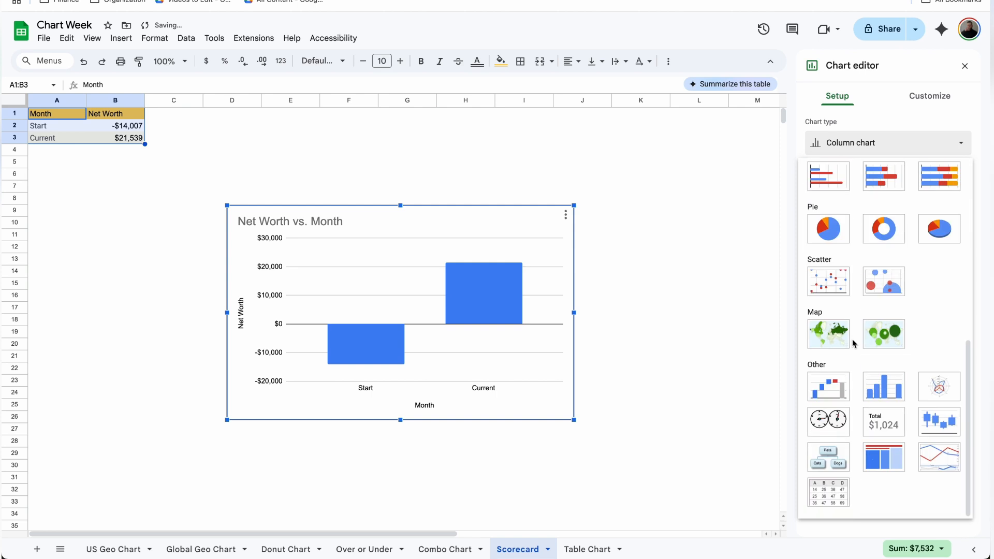
{"action": "left_click", "coordinate": [885, 429]}
Switch the scorecard's rows and columns, and use Current as the key value against Start as the baseline value
{"action": "left_click", "coordinate": [859, 237]}
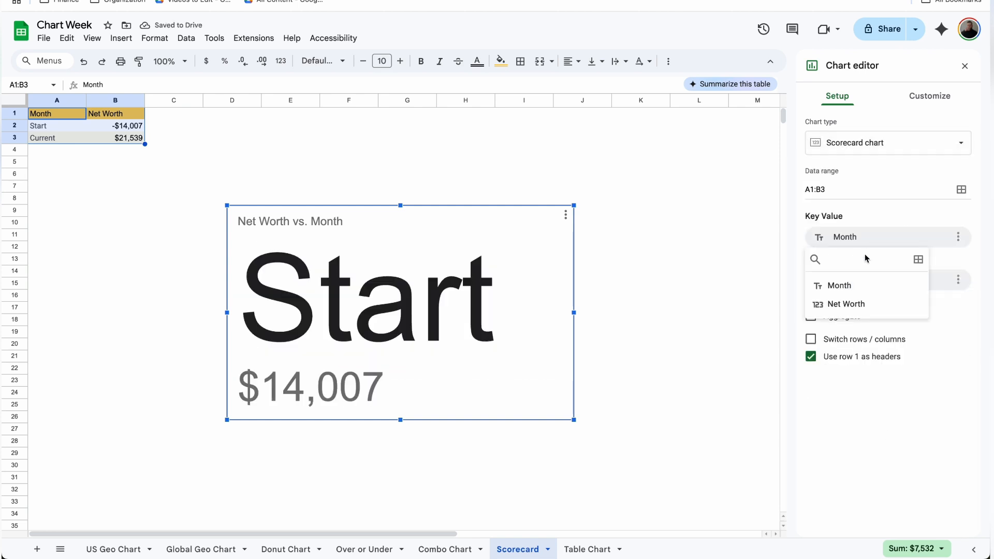
{"action": "left_click", "coordinate": [872, 304]}
{"action": "left_click", "coordinate": [880, 280]}
{"action": "left_click", "coordinate": [840, 345]}
{"action": "left_click", "coordinate": [837, 341]}
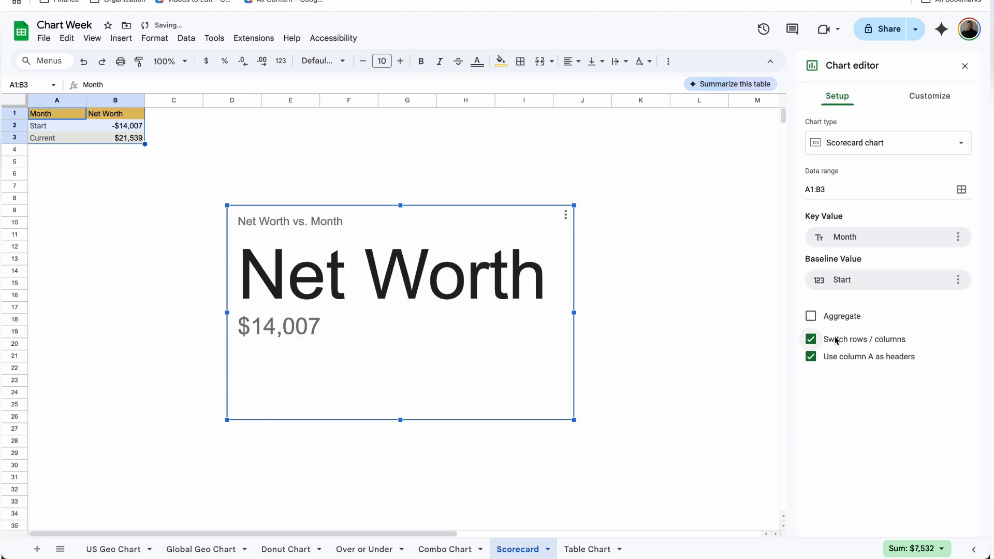
{"action": "left_click", "coordinate": [862, 284]}
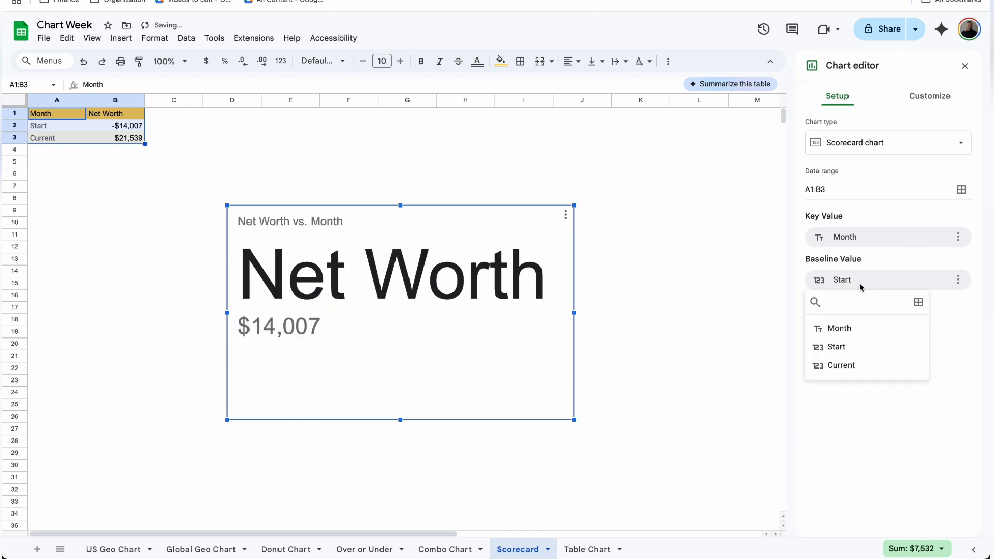
{"action": "left_click", "coordinate": [836, 234]}
{"action": "left_click", "coordinate": [843, 323]}
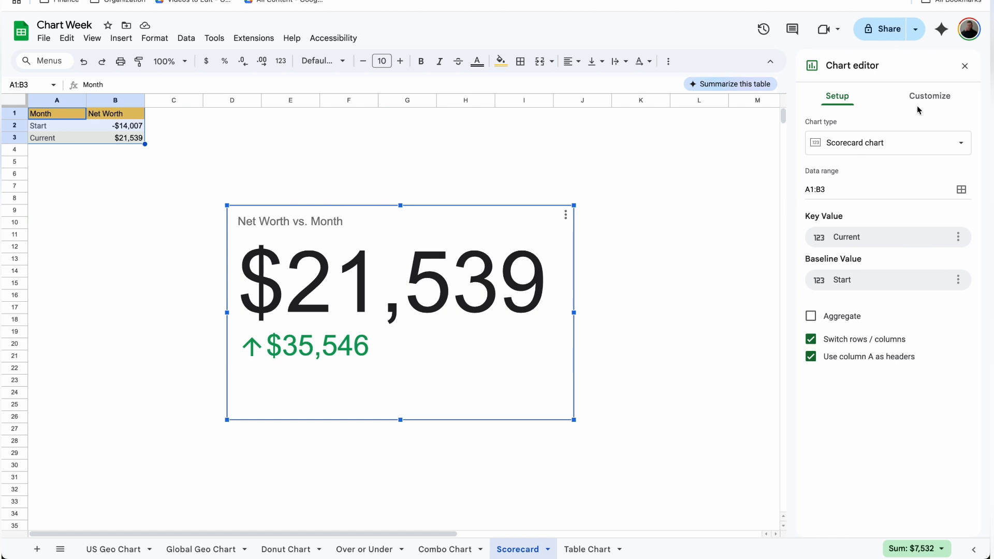
Add the description "Increase" after the scorecard's baseline comparison
{"action": "left_click", "coordinate": [939, 96]}
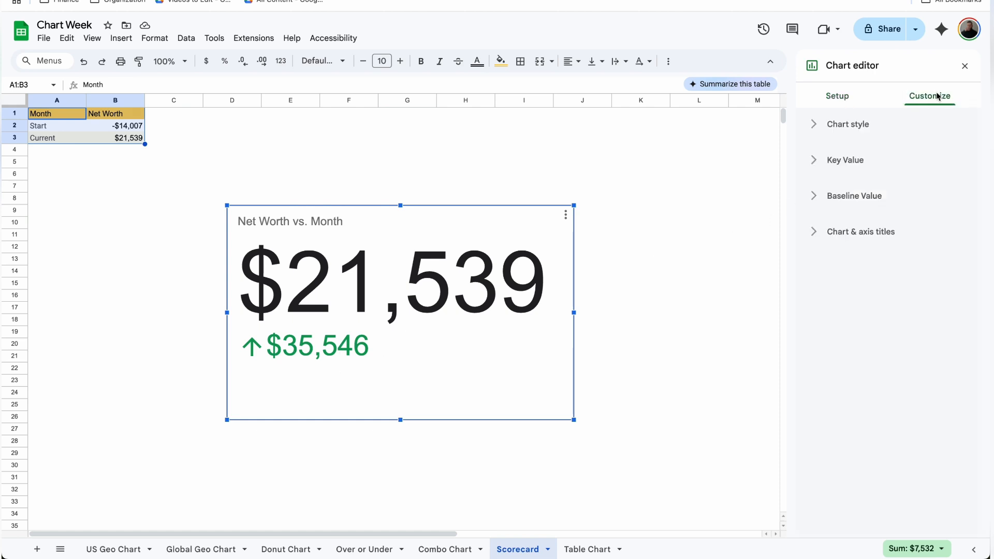
{"action": "left_click", "coordinate": [850, 199]}
{"action": "left_click", "coordinate": [899, 280]}
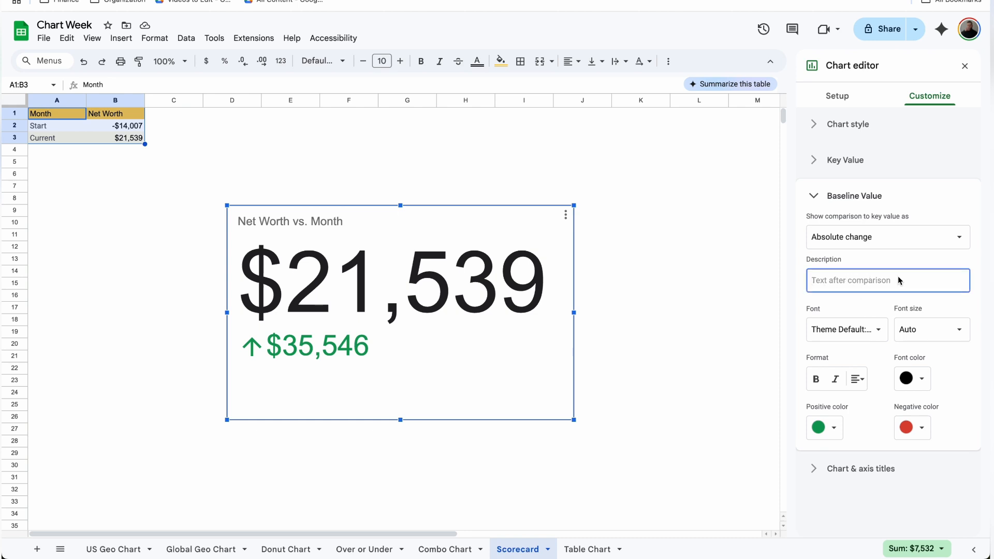
{"action": "type", "text": "Inc"}
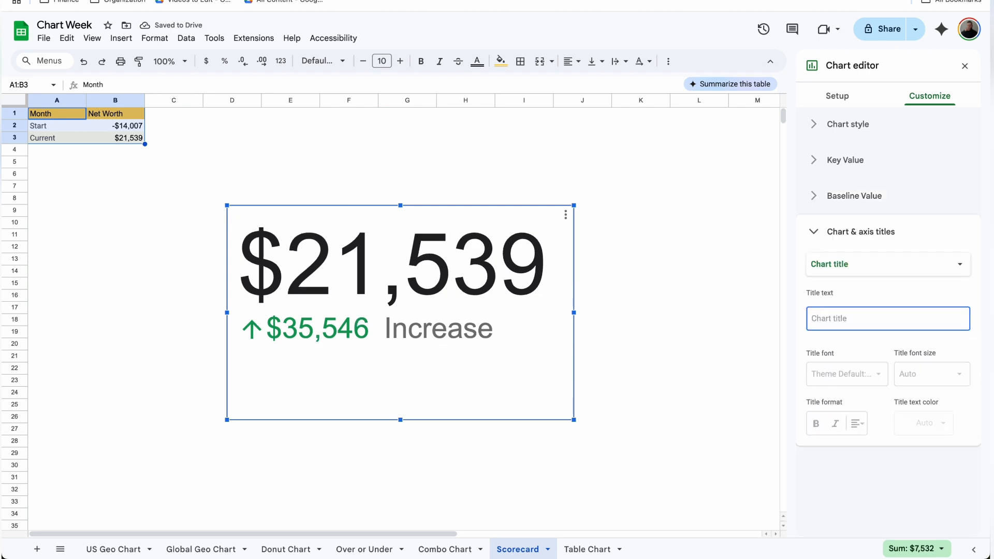
Set the scorecard's chart title to "Current Net Worth" and center it
{"action": "type", "text": "Current Net Worth"}
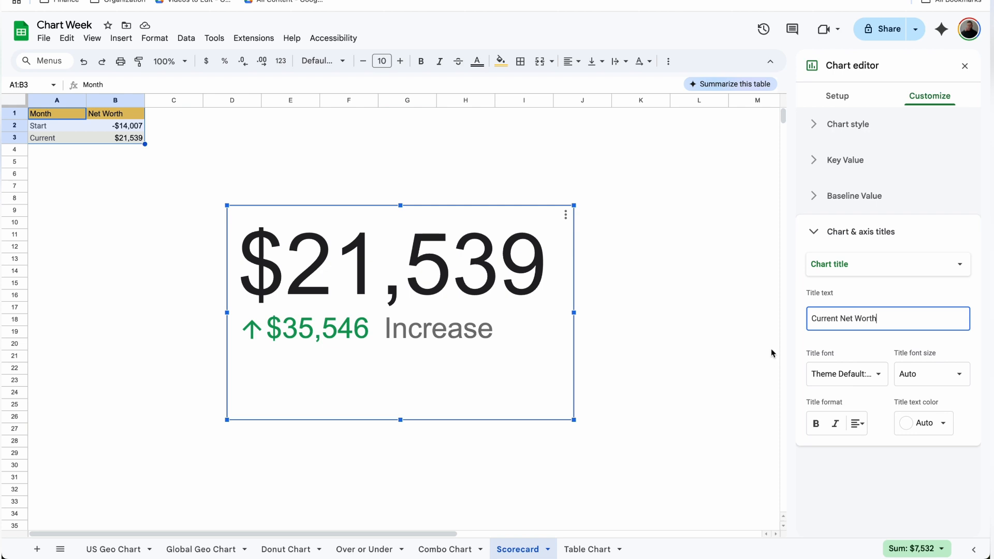
{"action": "left_click", "coordinate": [858, 424]}
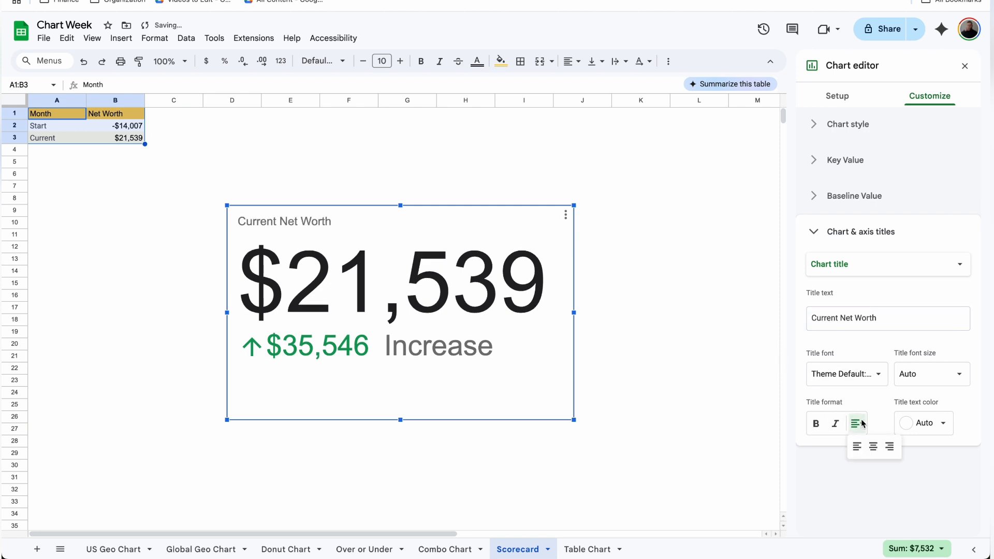
{"action": "left_click", "coordinate": [874, 447]}
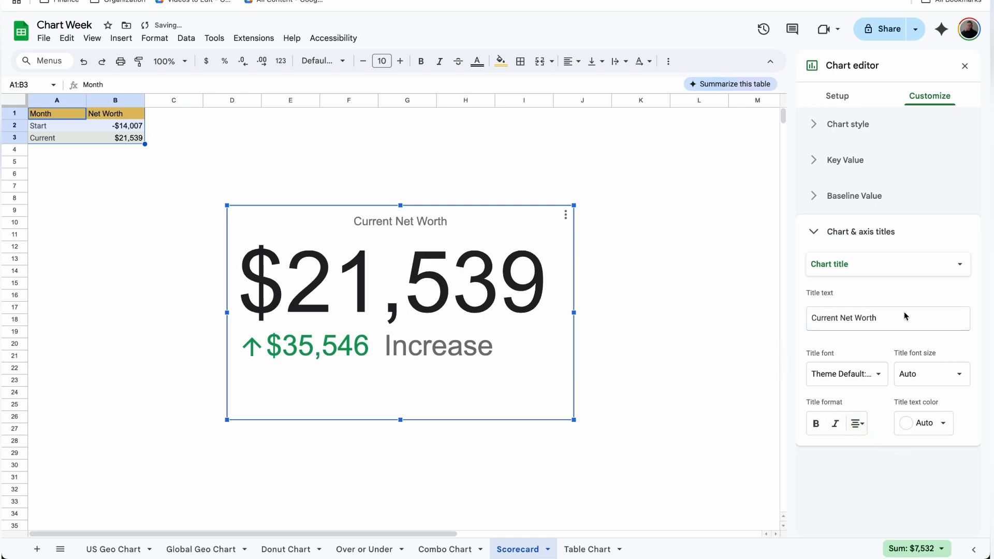
Close the chart settings and resize the scorecard to a smaller size
{"action": "left_click", "coordinate": [965, 66]}
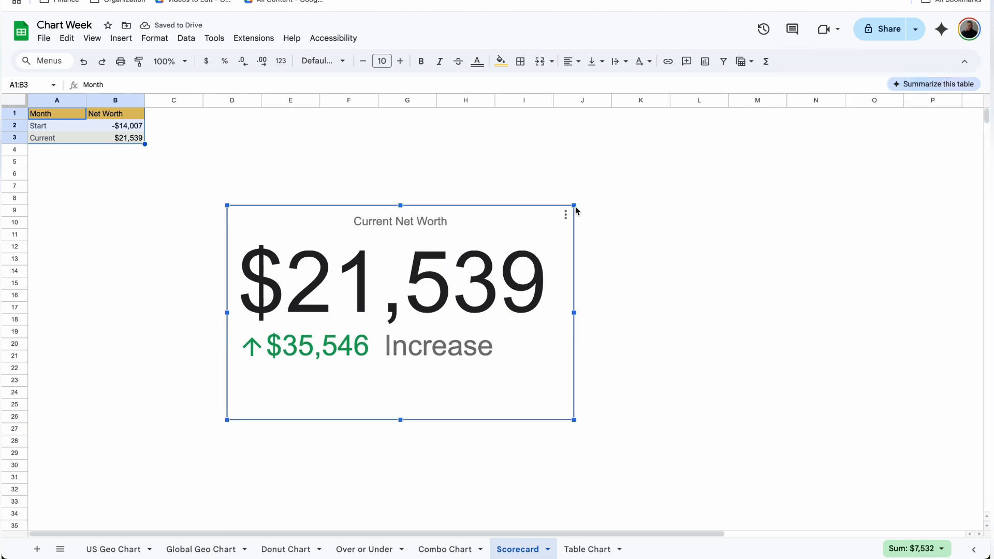
{"action": "left_click_drag", "start_coordinate": [574, 206], "coordinate": [215, 230]}
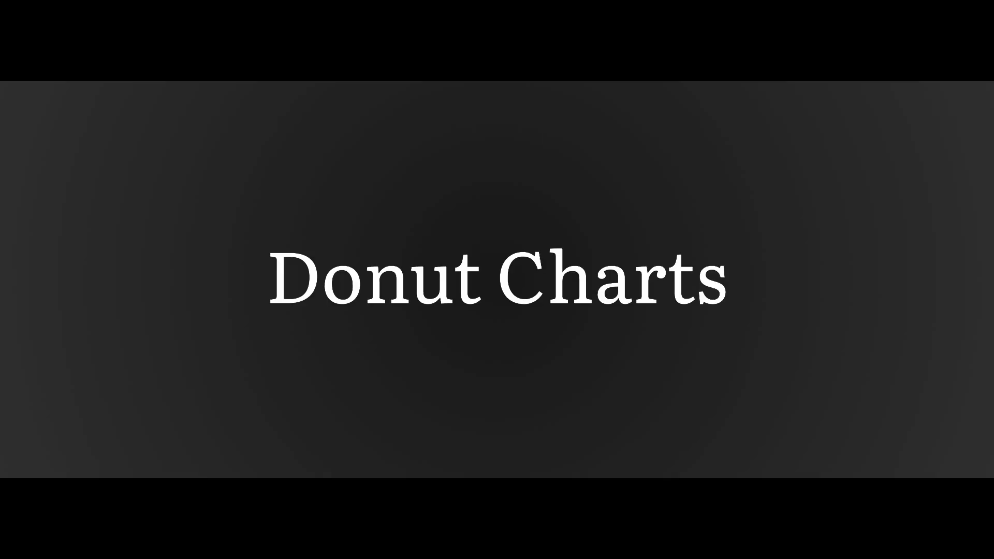